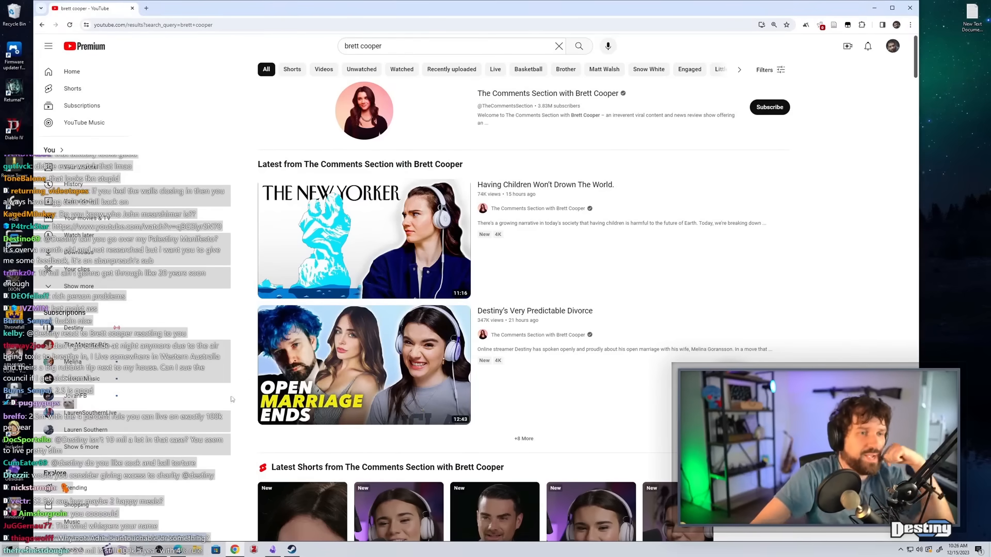
# - Start "Destiny's Very Predictable Divorce" from the search results
pyautogui.click(259, 371)
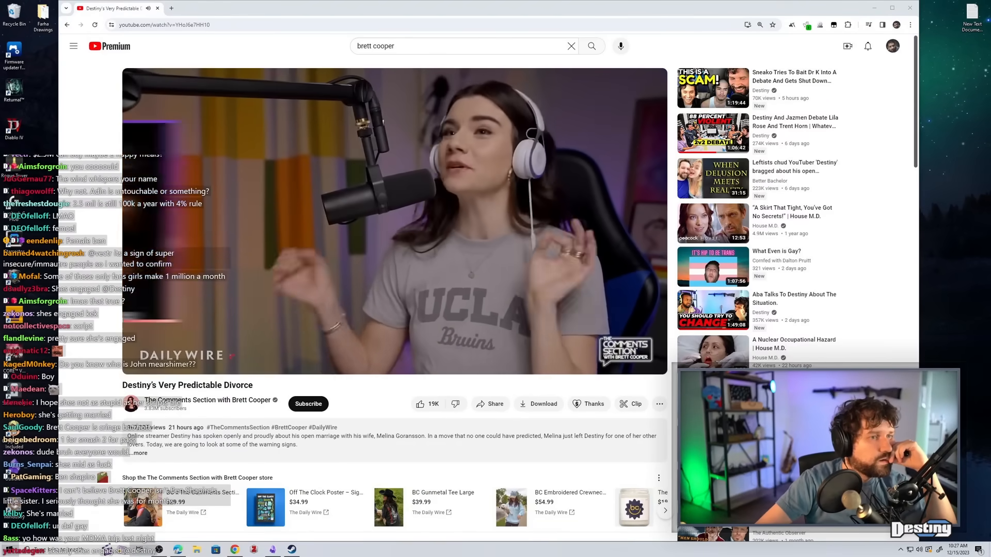
# - Pause briefly, then resume so the divorce video plays past the one-minute mark
pyautogui.click(411, 120)
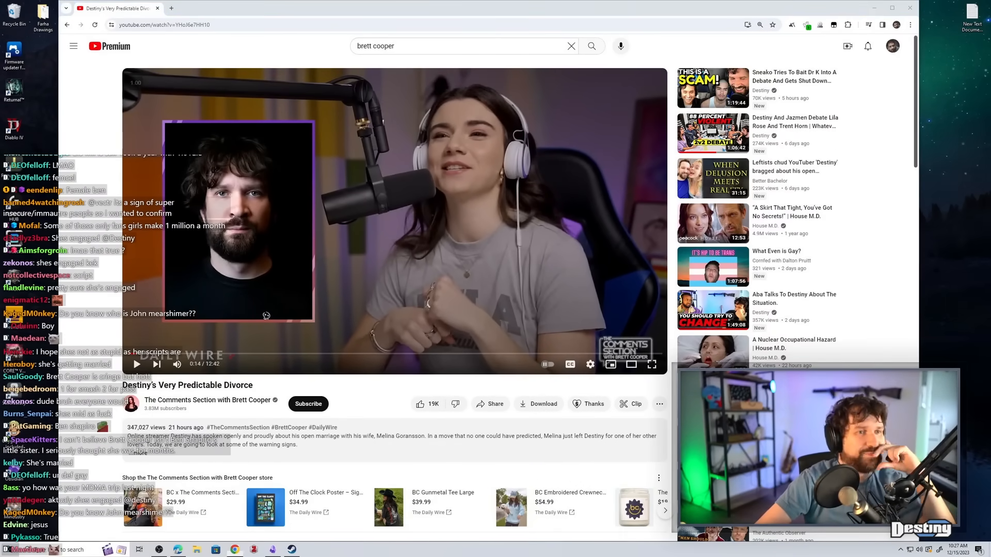
pyautogui.click(432, 209)
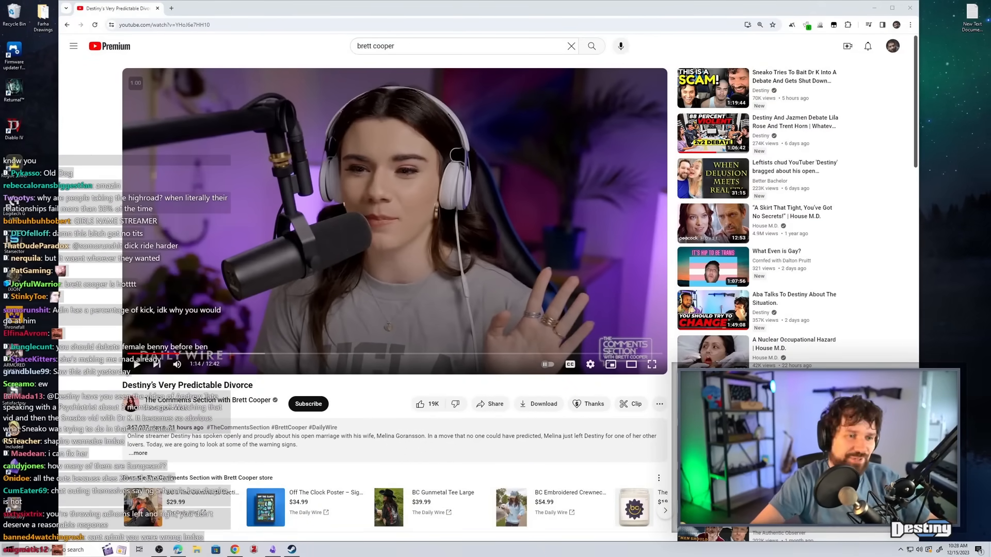
# - Set the video's playback speed to 1.5×
pyautogui.click(590, 364)
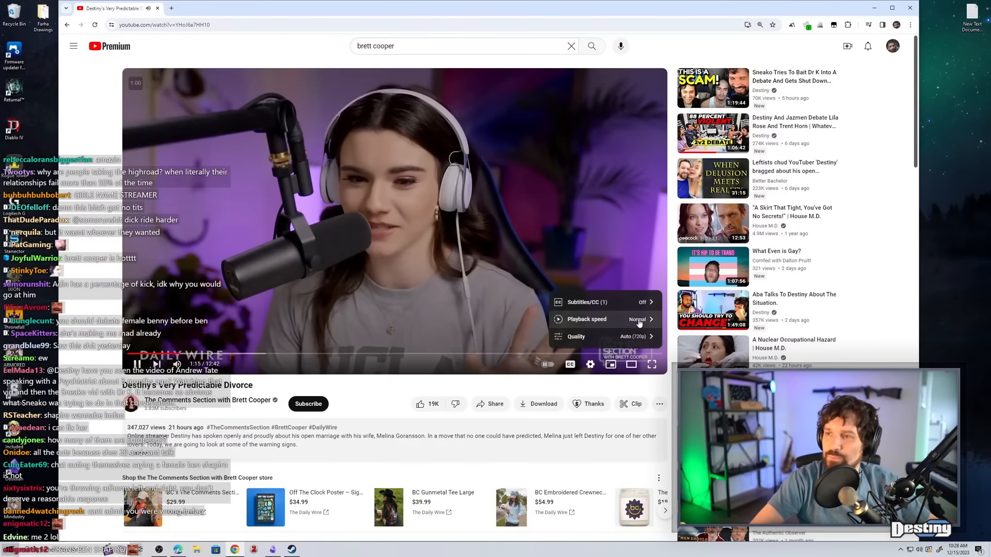
pyautogui.click(634, 325)
pyautogui.click(563, 303)
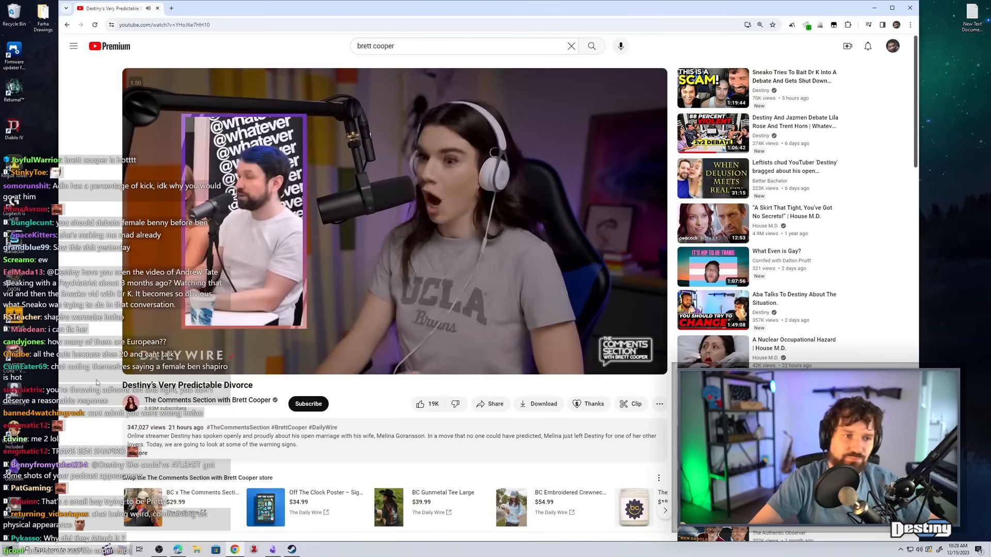
pyautogui.press('Escape')
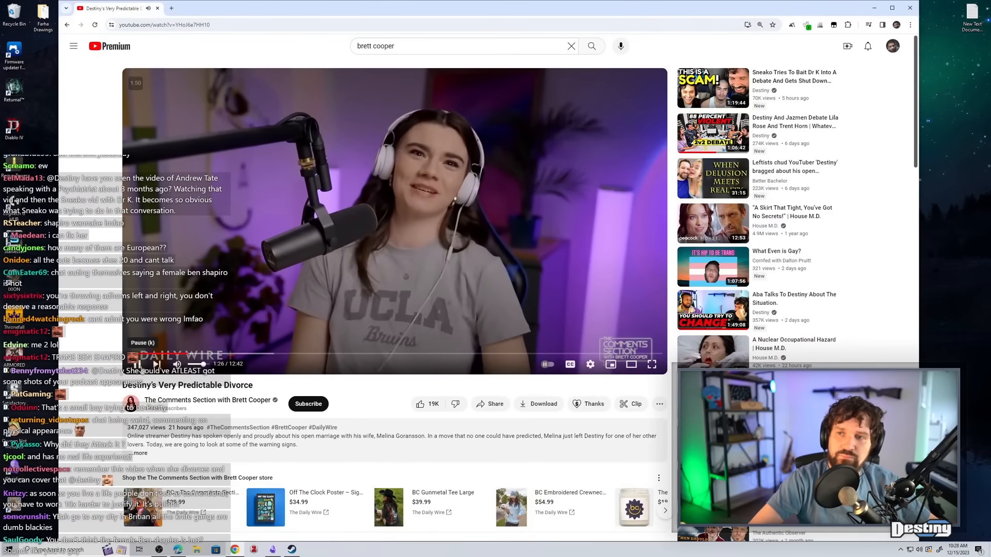
# - Pause the video and rewind a few seconds to 1:12
pyautogui.click(135, 364)
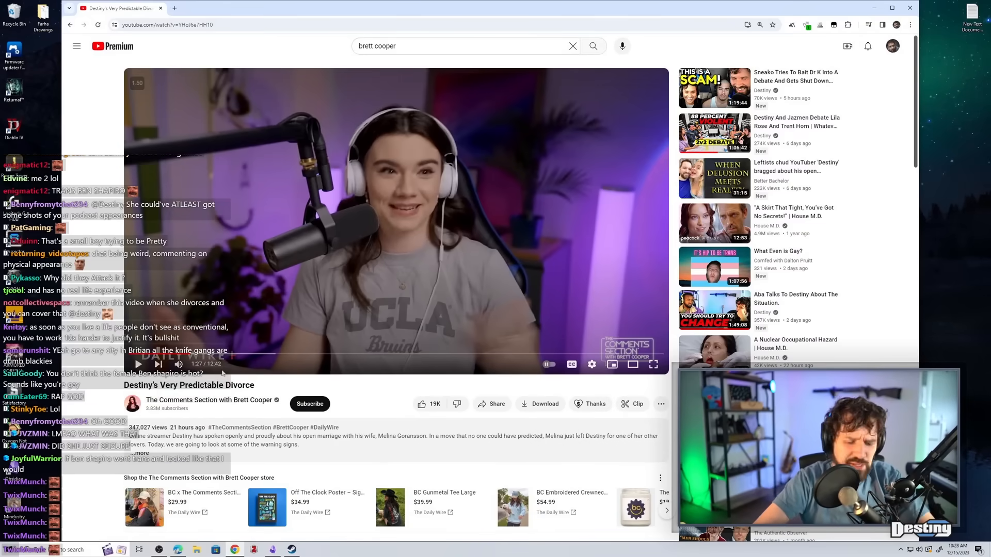
pyautogui.press('Left')
pyautogui.press('Left')
pyautogui.press('Left')
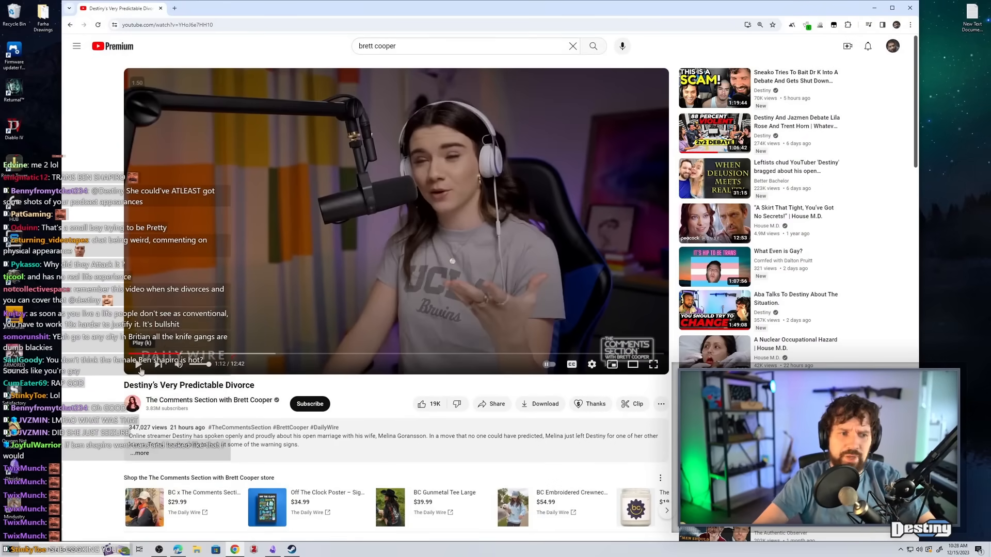
# - Resume the divorce video and let it run on toward 1:59
pyautogui.click(140, 365)
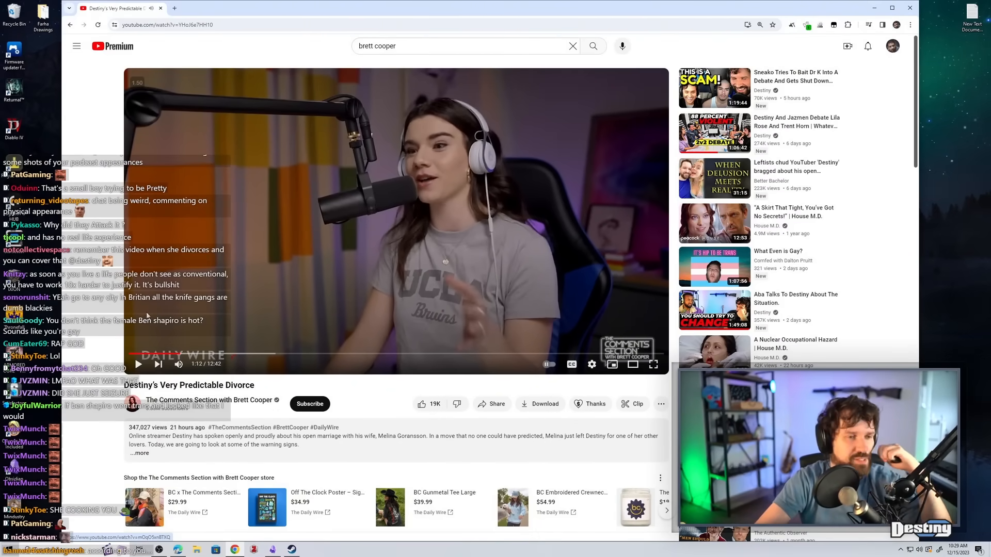
pyautogui.click(302, 256)
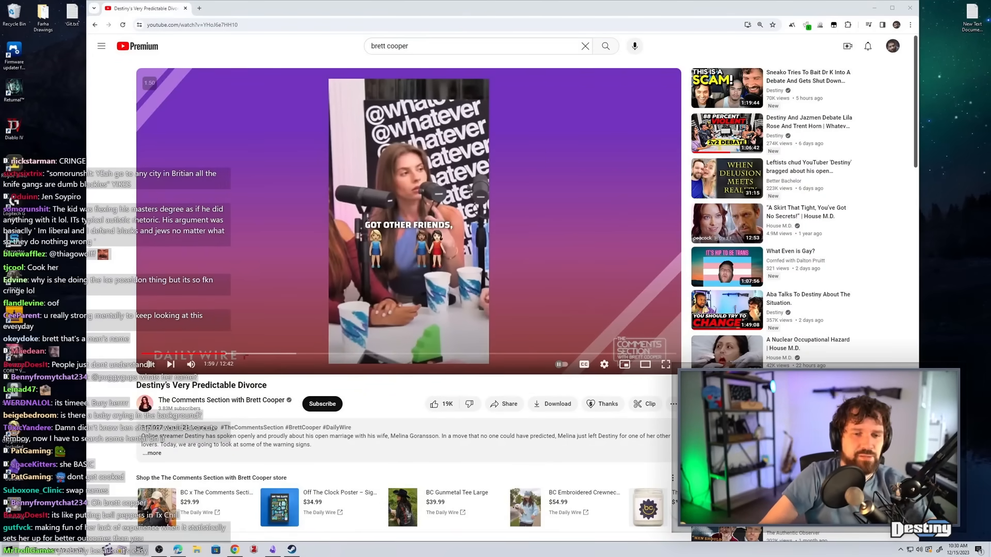
# - Resume playback and pause again around 3:41 on the streamer-at-desk clip
pyautogui.press('space')
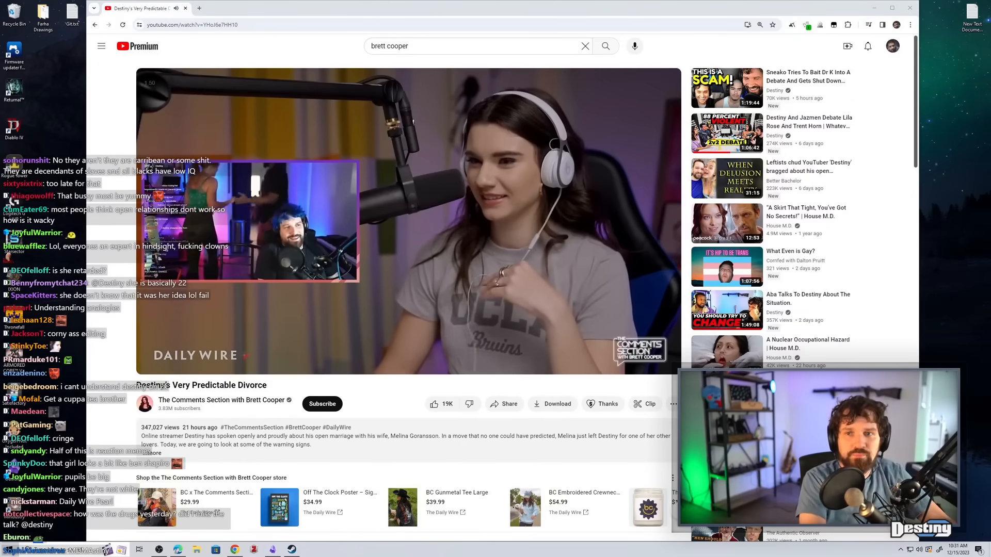
pyautogui.click(476, 287)
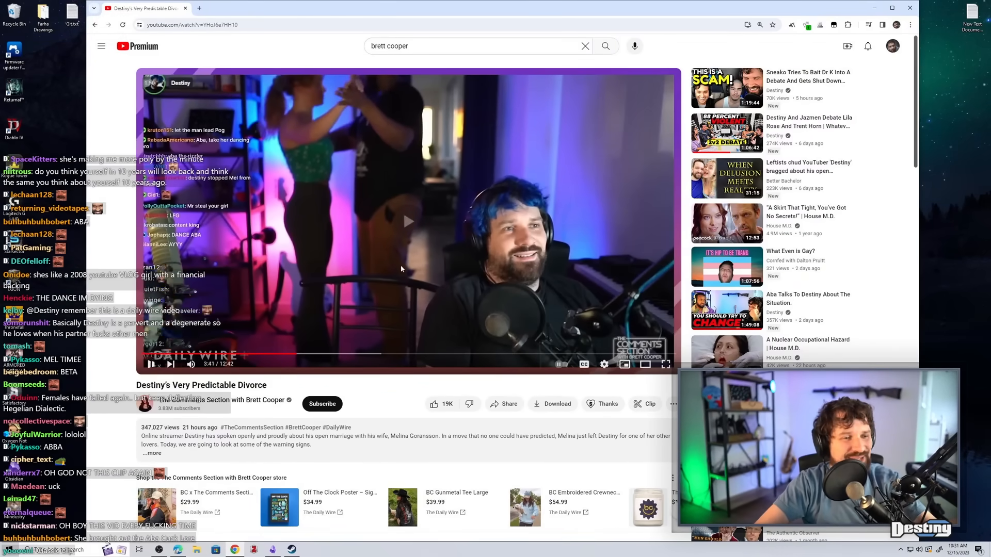
# - Alternate pausing and resuming the divorce video while reacting to it
pyautogui.click(604, 364)
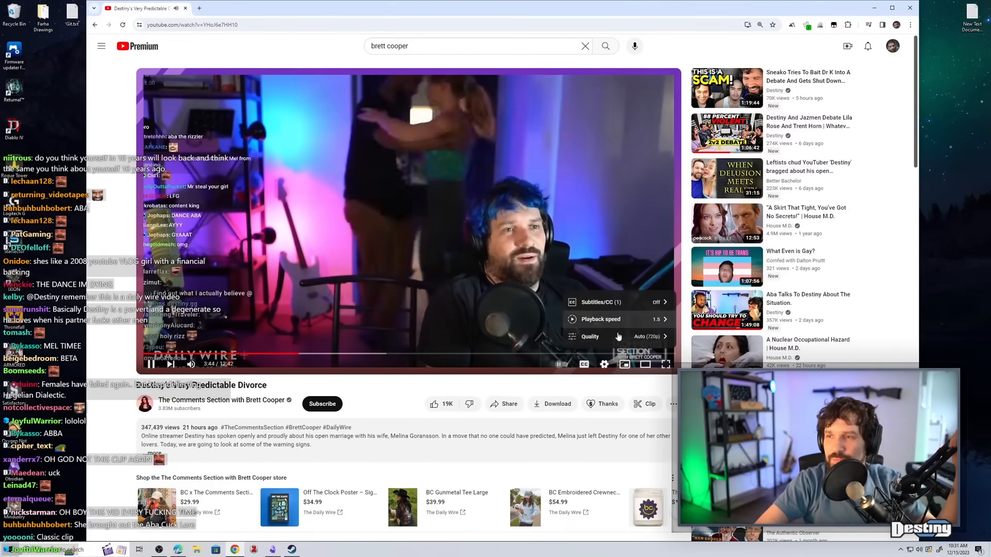
pyautogui.click(151, 364)
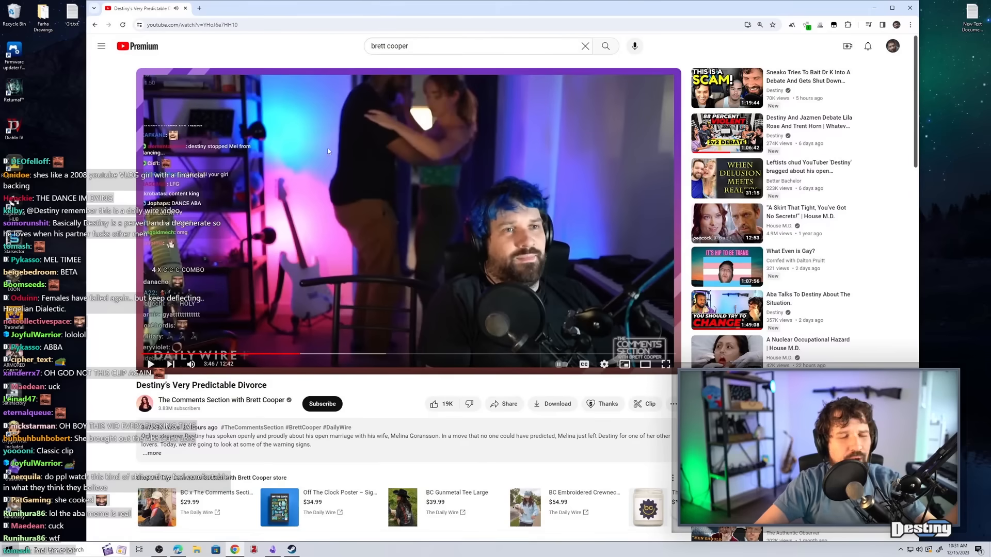
pyautogui.click(335, 167)
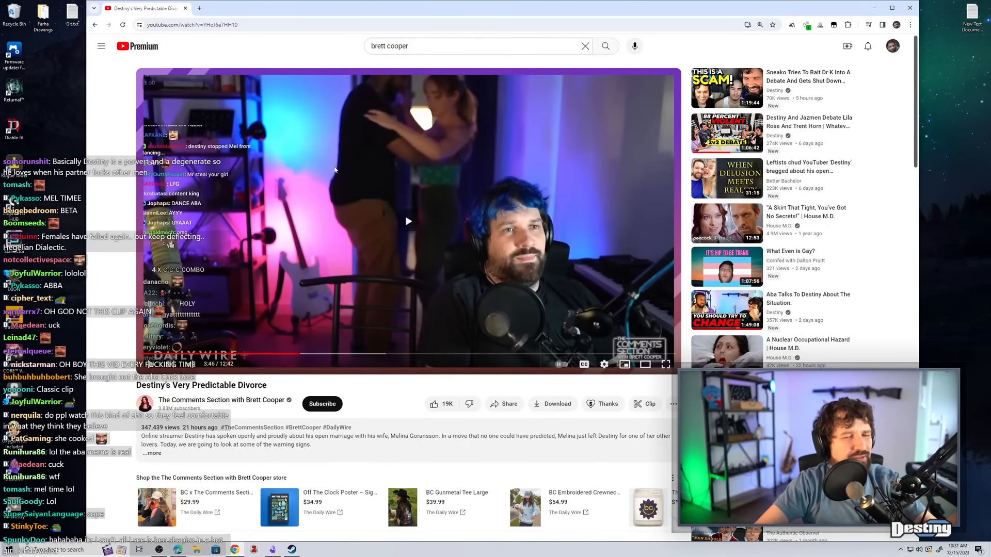
pyautogui.click(328, 238)
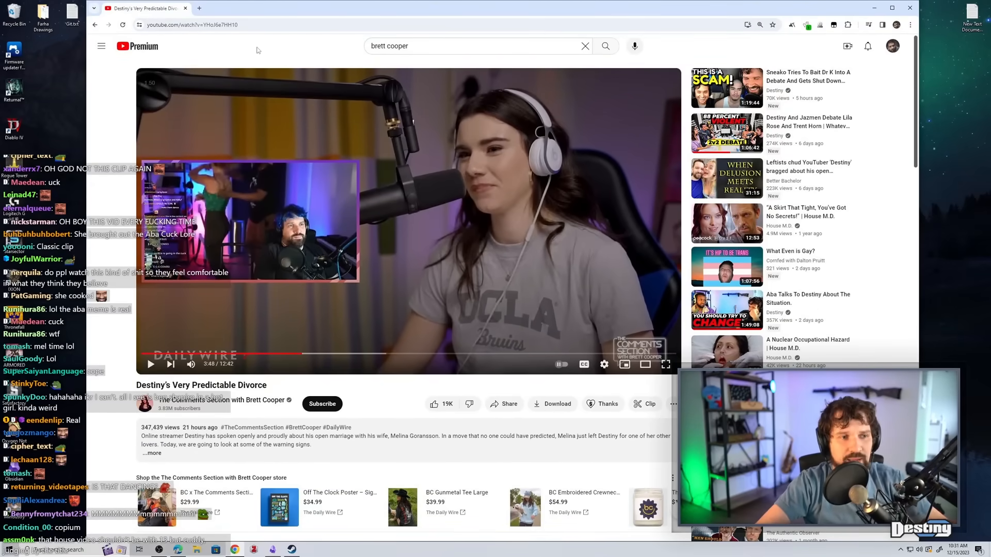
pyautogui.click(304, 208)
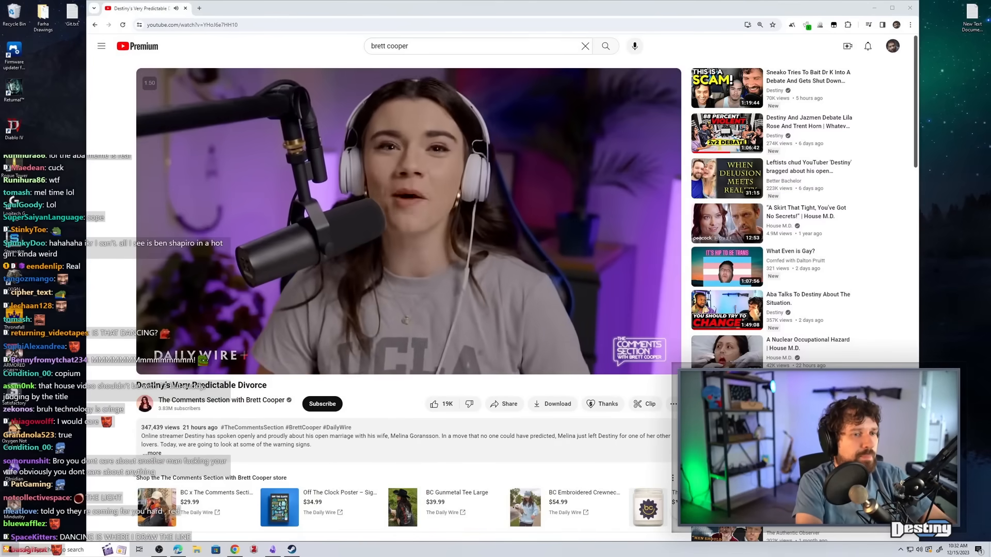
pyautogui.click(238, 266)
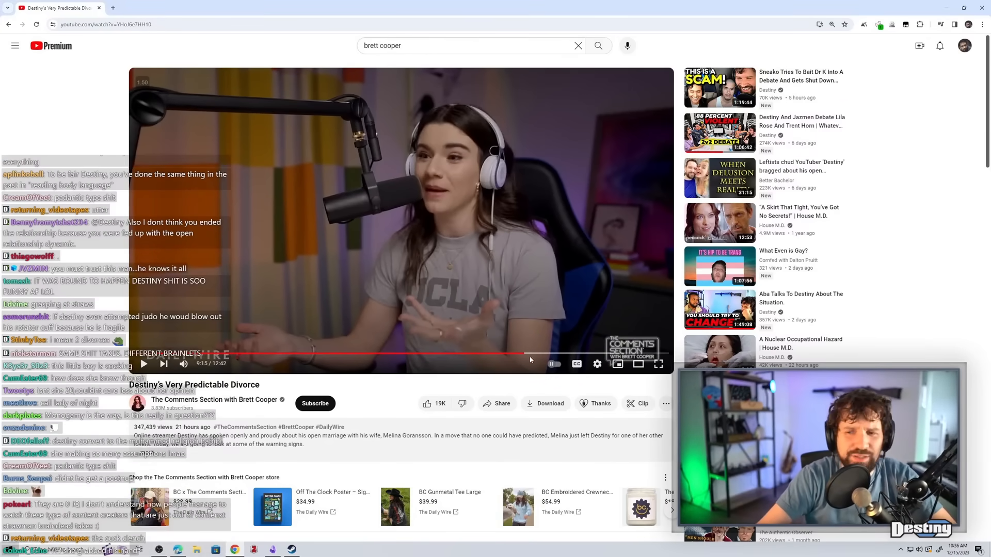
# - Rewind the video a few seconds near 9:08 before leaving the browser
pyautogui.press('Left')
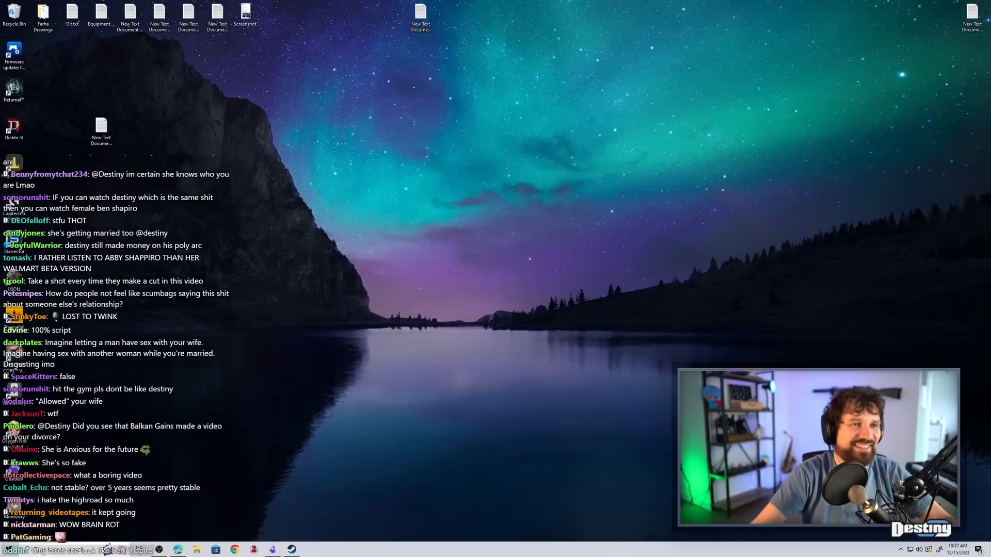
# - Load the pasted Streamable link "SNEAKO's thoughts after Dr.K" in a restored browser window
pyautogui.click(235, 550)
pyautogui.moveTo(273, 3); pyautogui.dragTo(325, 49)
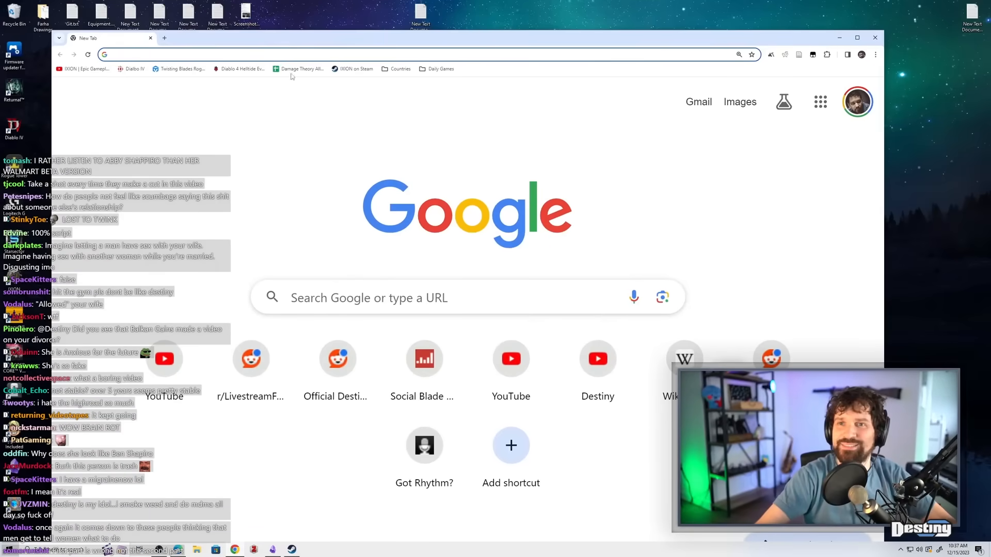
pyautogui.hotkey('ctrl', 'v')
pyautogui.press('Return')
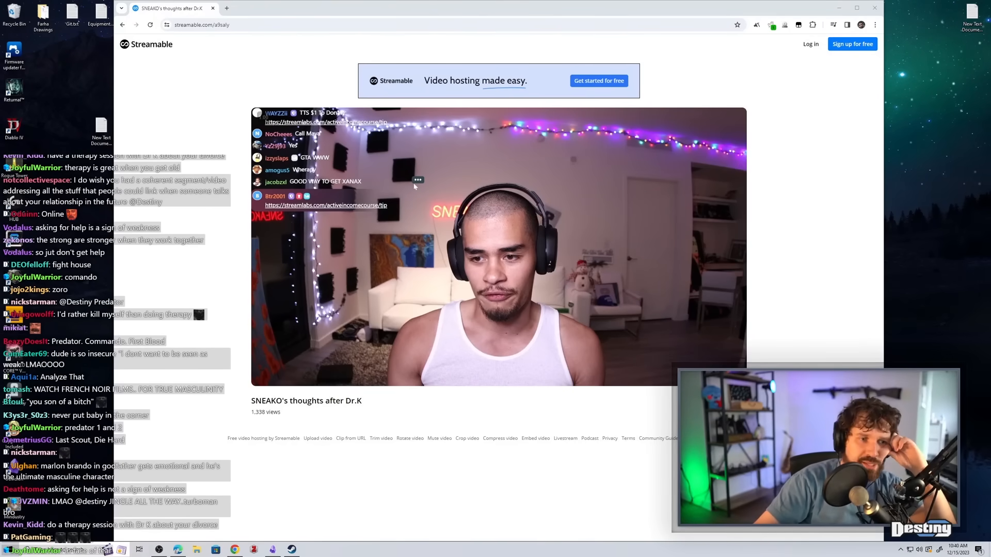
# - Google "creed rottentomatos" and open the Creed Rotten Tomatoes page (95%) in a new tab
pyautogui.click(297, 25)
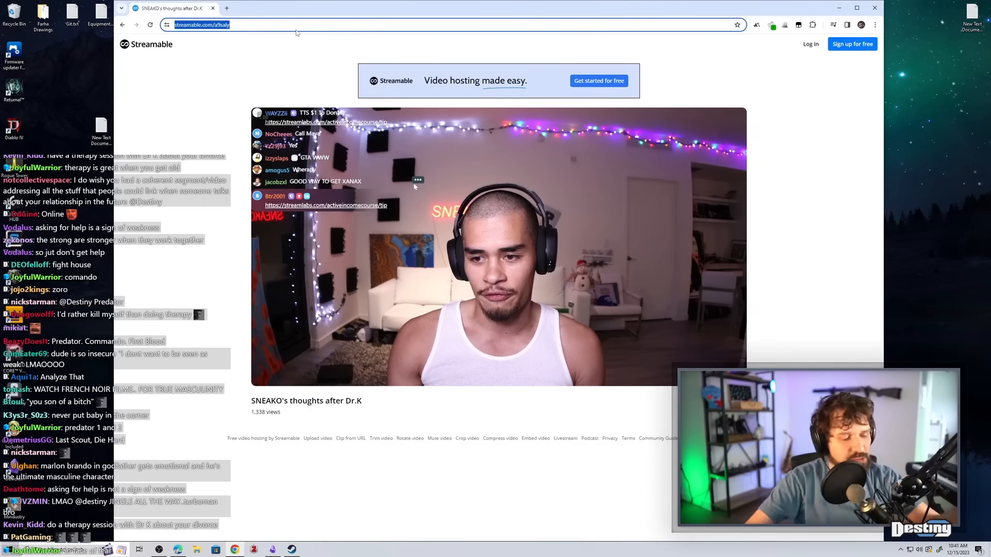
pyautogui.write('the')
pyautogui.hotkey('ctrl', 'a')
pyautogui.press('BackSpace')
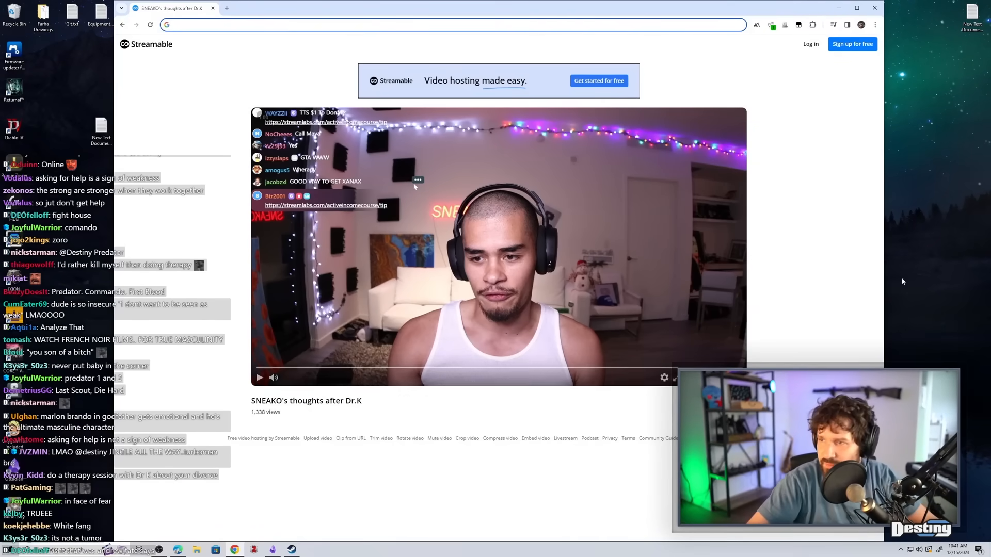
pyautogui.write('cre')
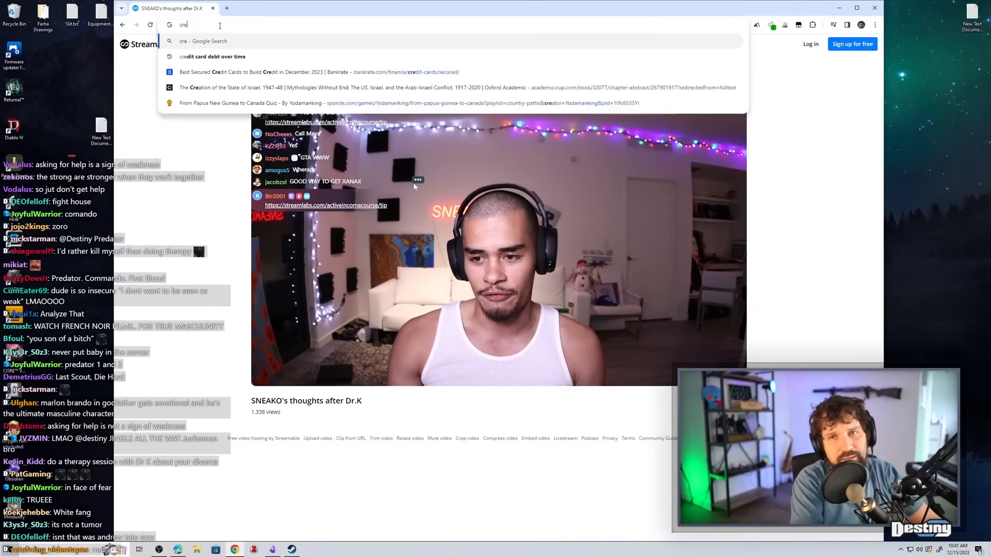
pyautogui.write('ed rottento')
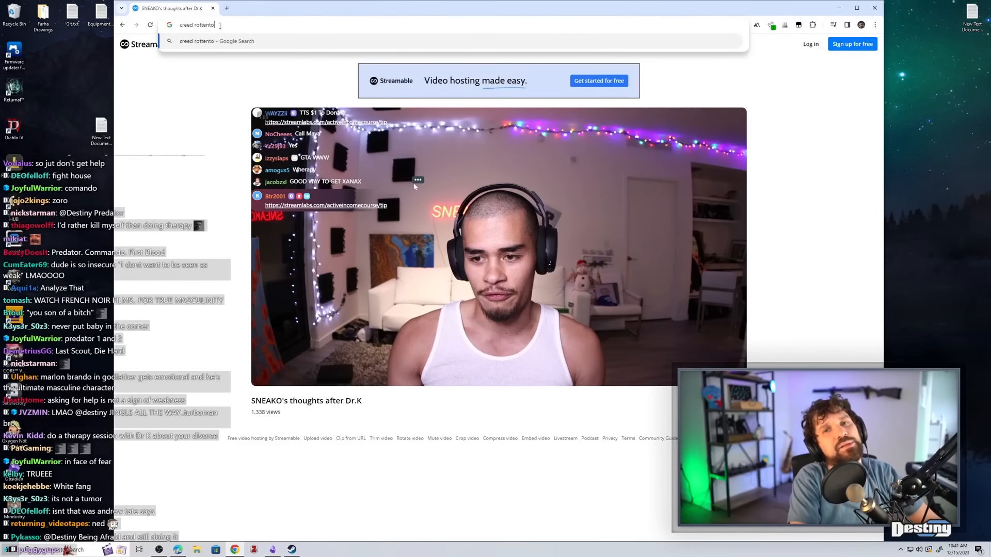
pyautogui.write('matos')
pyautogui.press('Return')
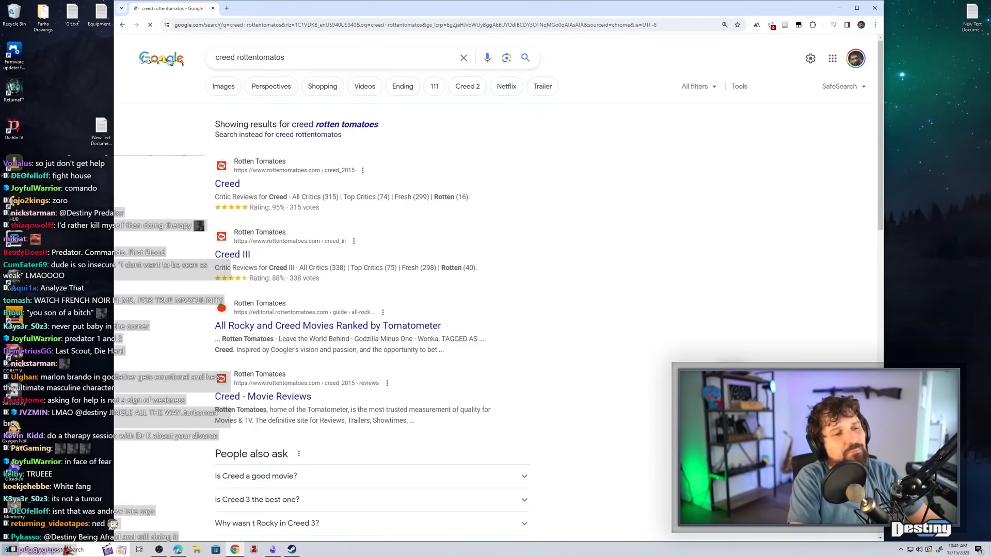
pyautogui.click(228, 184)
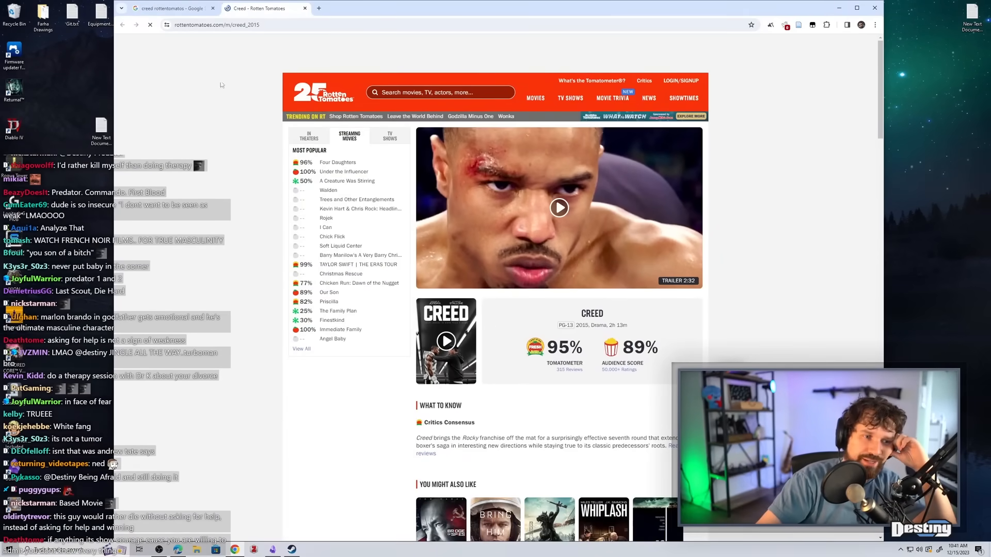
# - Change the query to "rocky v rottentomatoes" and view the Rocky V page rated 31%
pyautogui.click(172, 8)
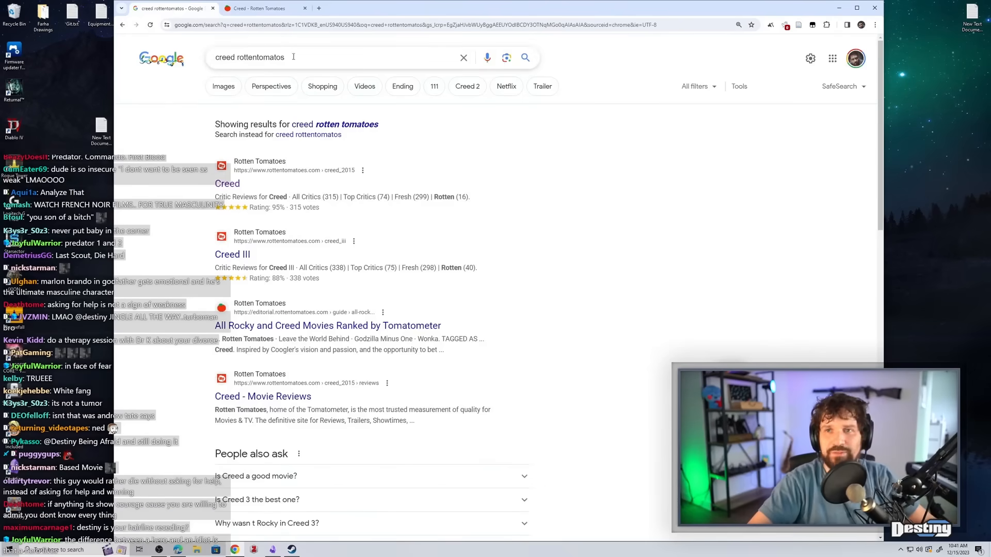
pyautogui.doubleClick(247, 57)
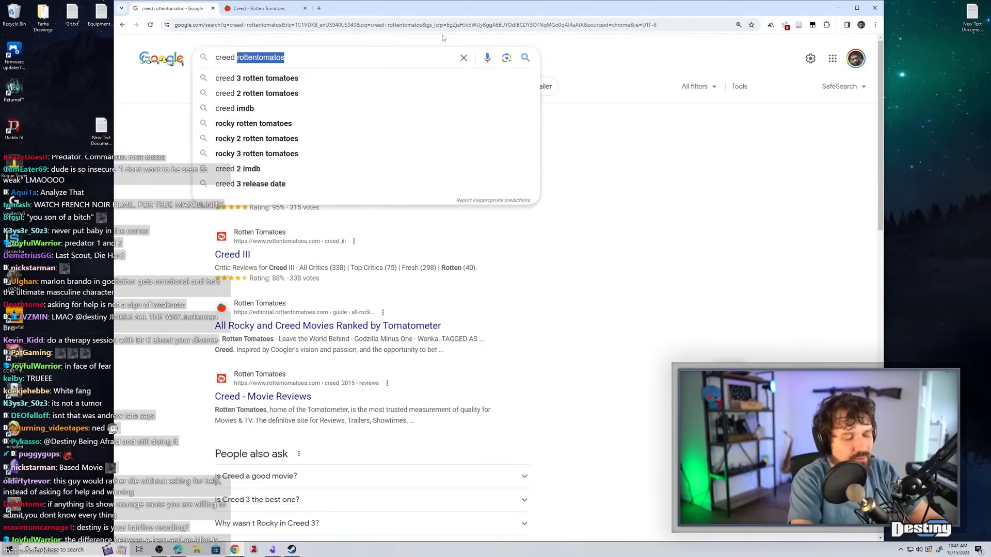
pyautogui.write('rocky v rottentomatoes')
pyautogui.press('Return')
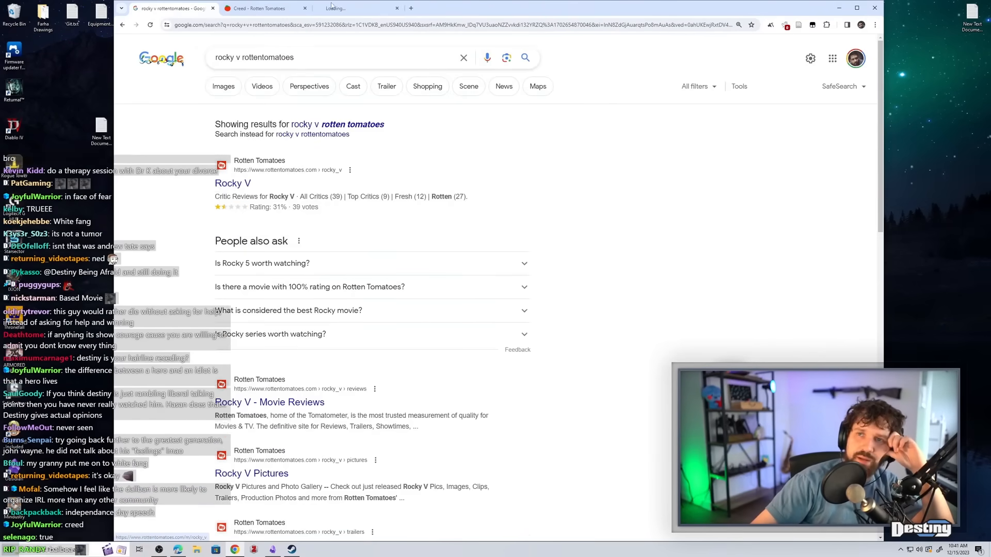
pyautogui.click(340, 8)
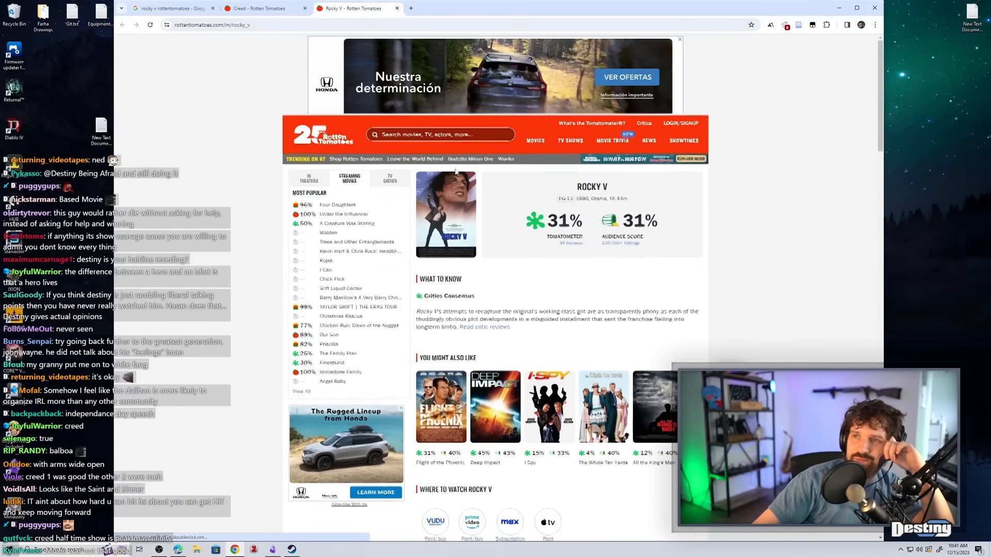
pyautogui.scroll(-3, 507, 311)
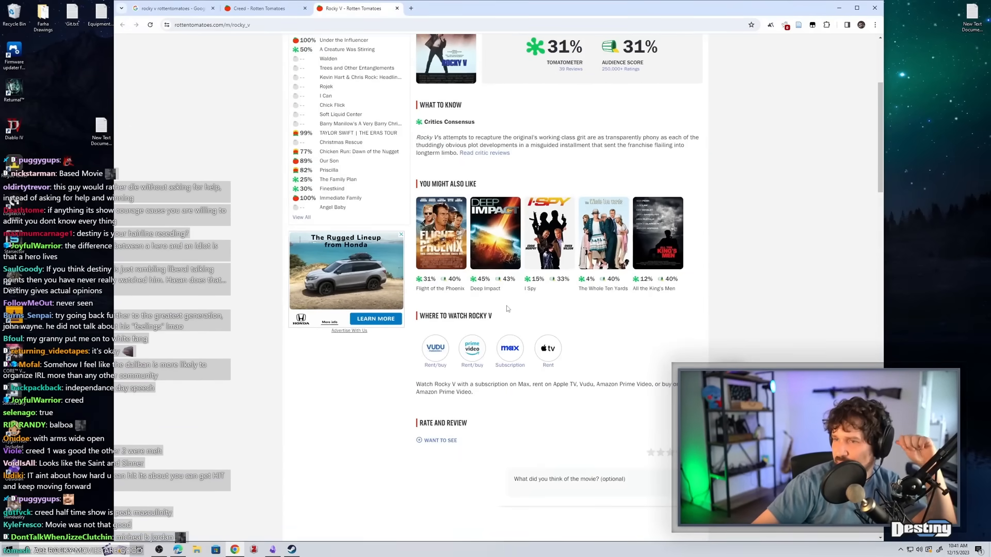
pyautogui.scroll(3, 511, 271)
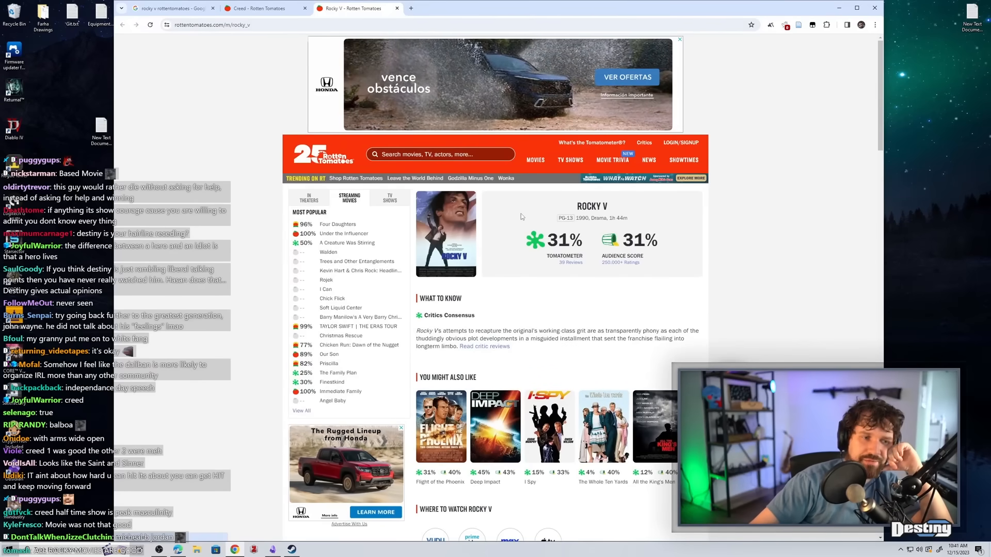